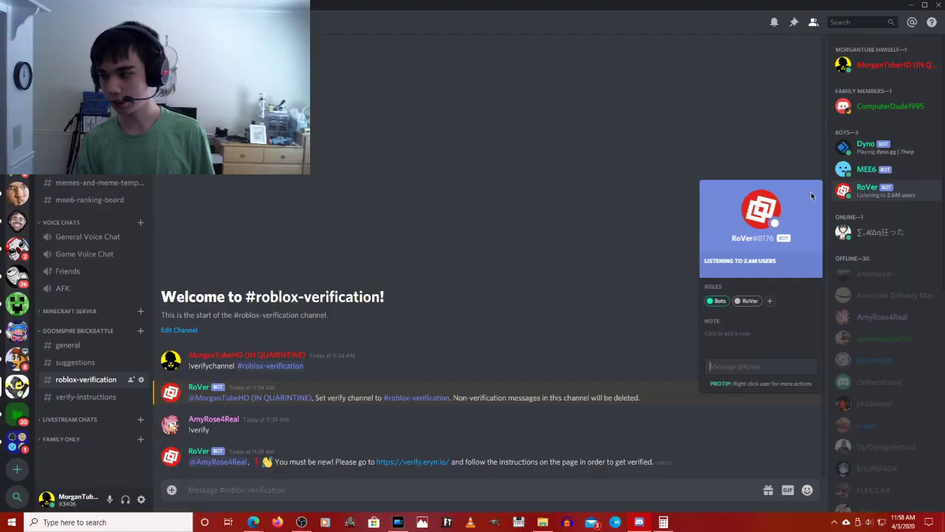
Step: View the RoVer bot's profile from the server's member list
left_click(765, 211)
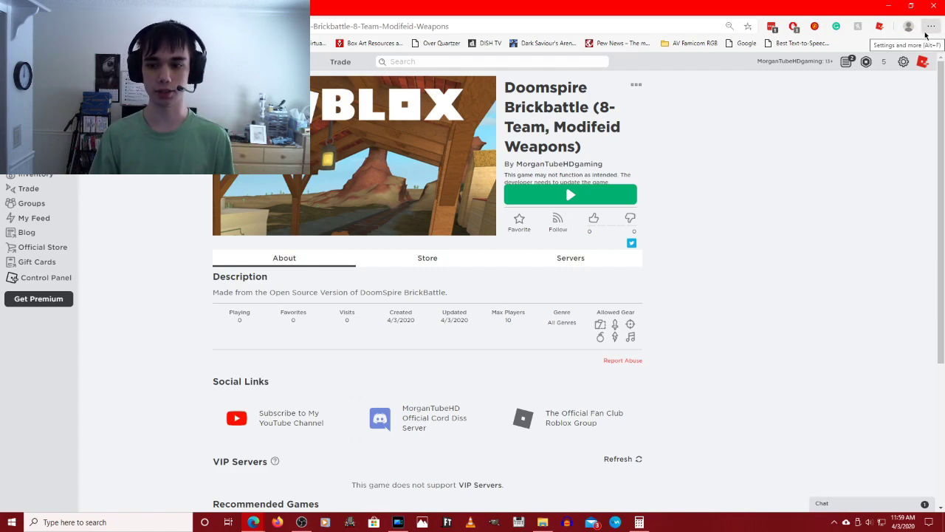
Step: Open discordapp.com in a new InPrivate browser window
key("ctrl+shift+n")
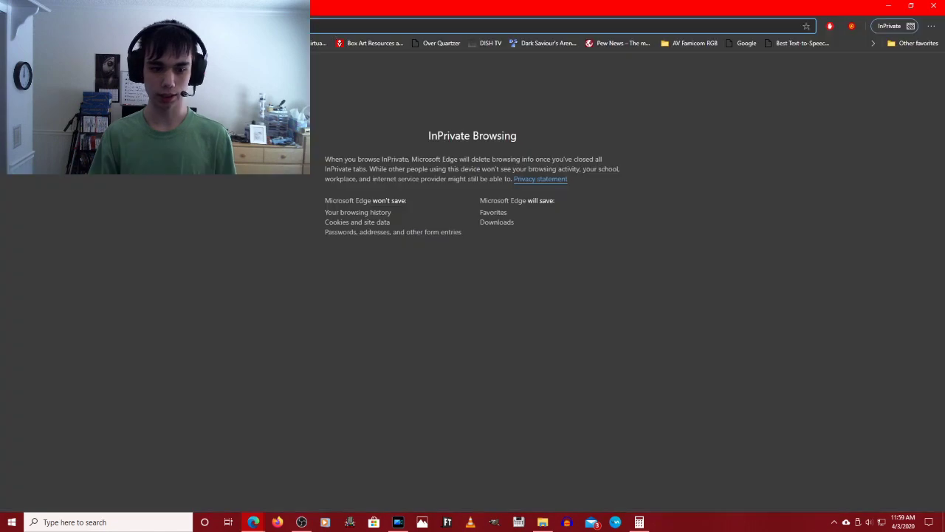
left_click(351, 28)
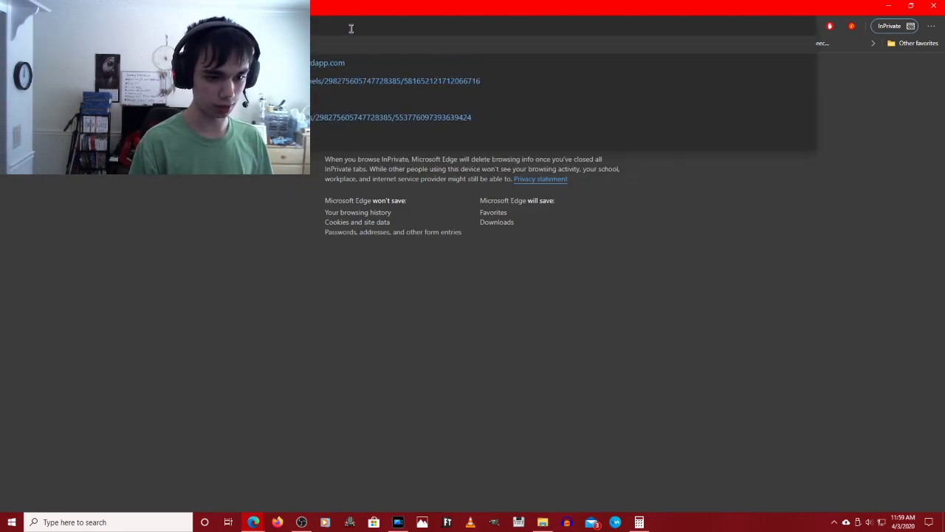
left_click(322, 64)
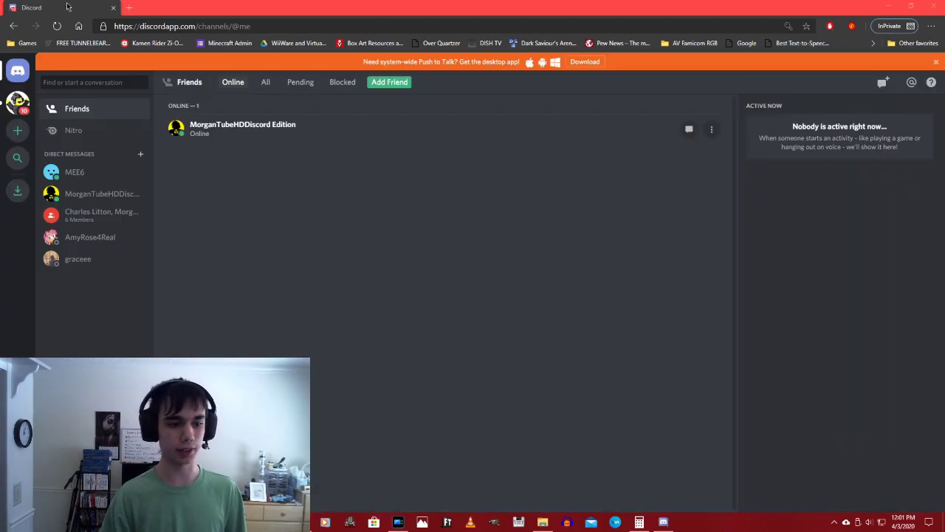
Step: Go to the roblox-verification channel under Doomspire Brickbattle in the joined server
left_click(18, 102)
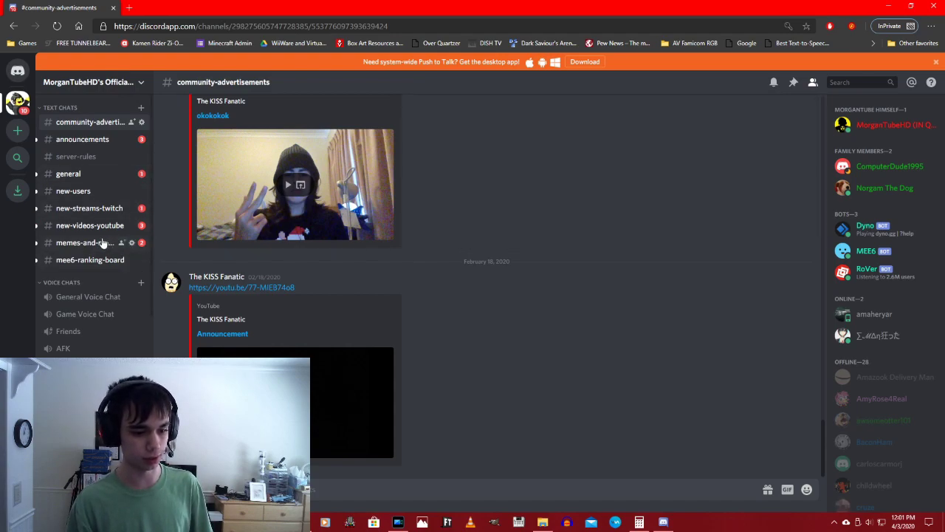
scroll(101, 244, "down", 5)
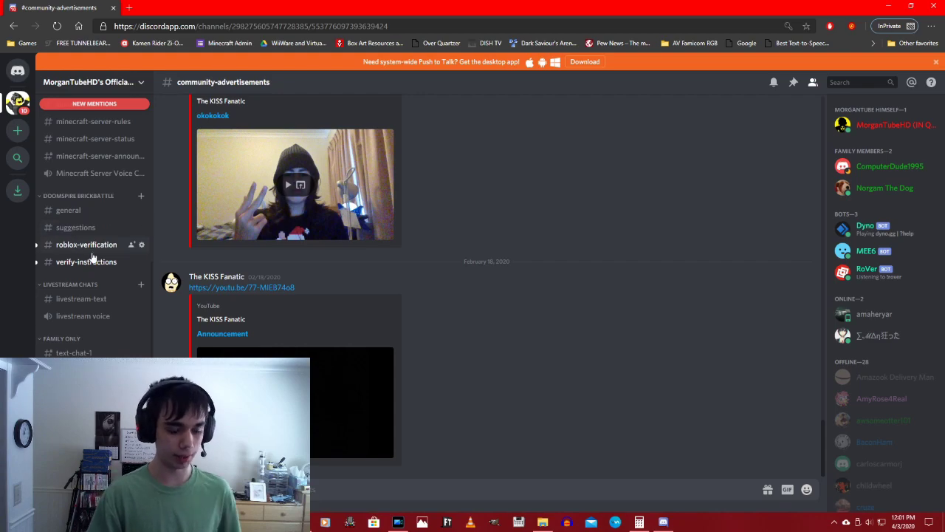
left_click(94, 251)
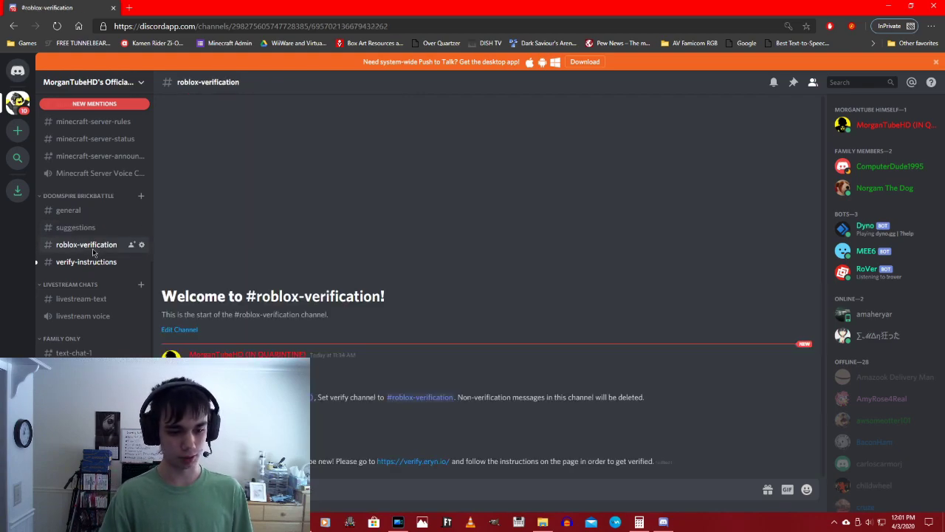
scroll(96, 244, "up", 5)
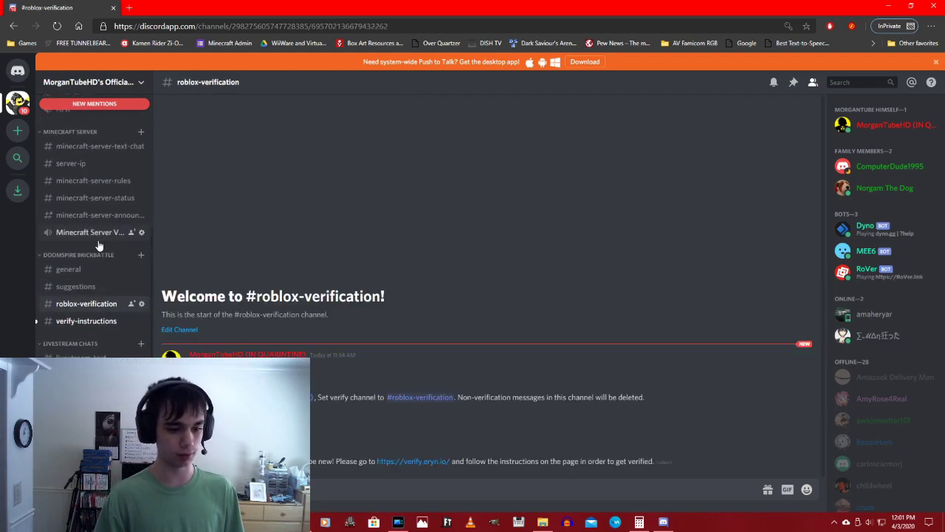
scroll(122, 303, "down", 2)
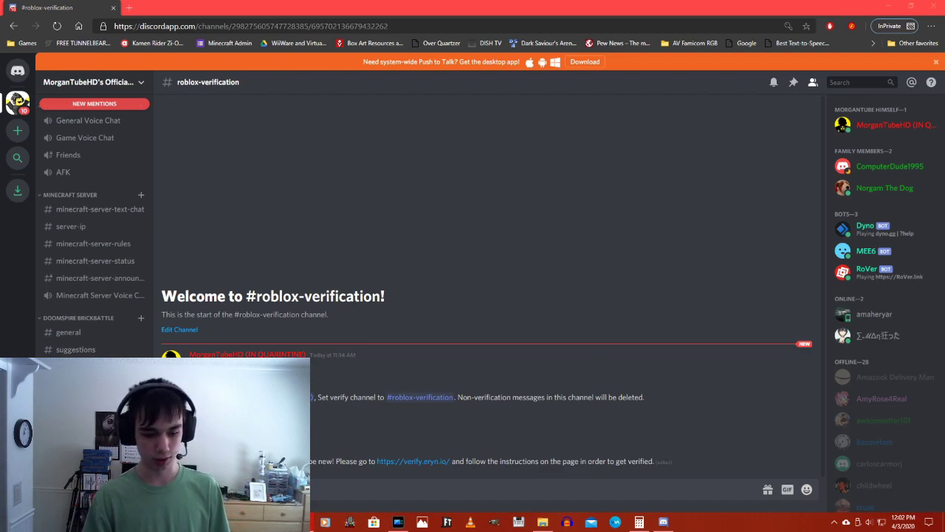
Step: Send the command !verify in the roblox-verification channel
left_click(555, 404)
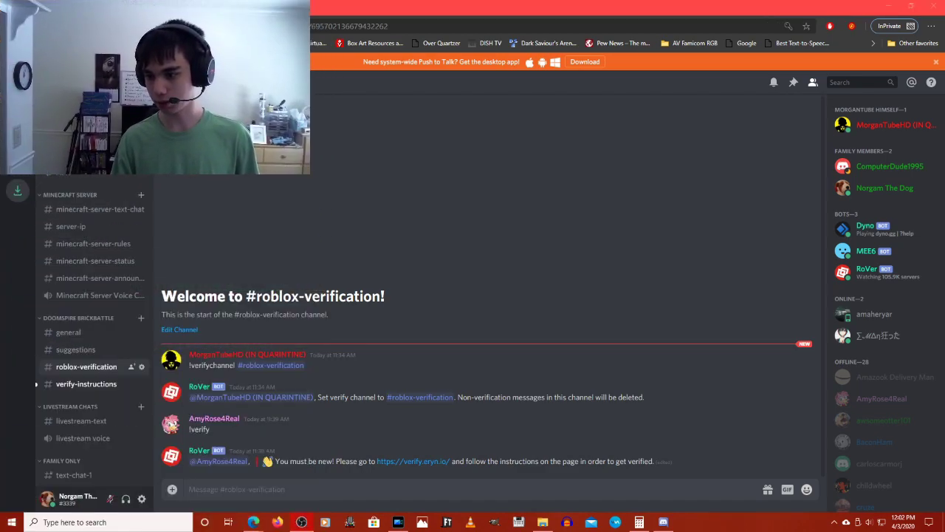
left_click(275, 490)
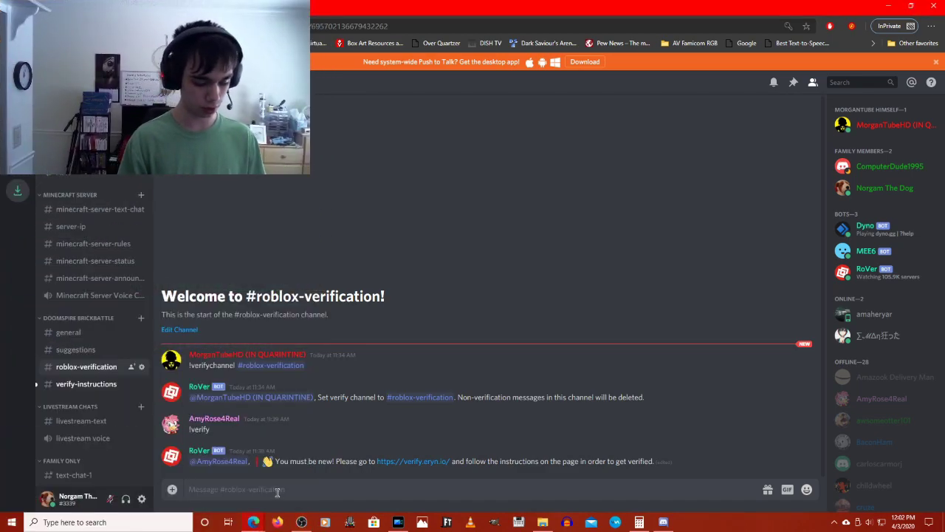
type("!")
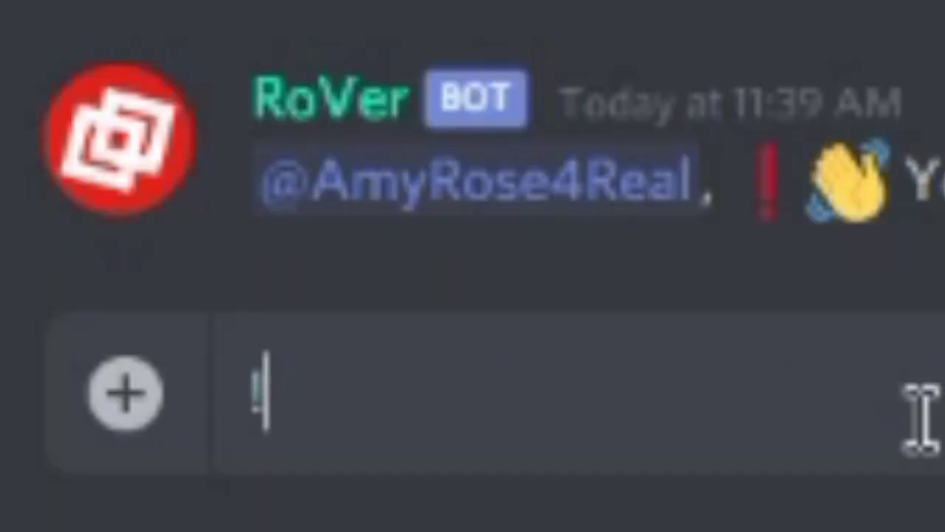
type("verify")
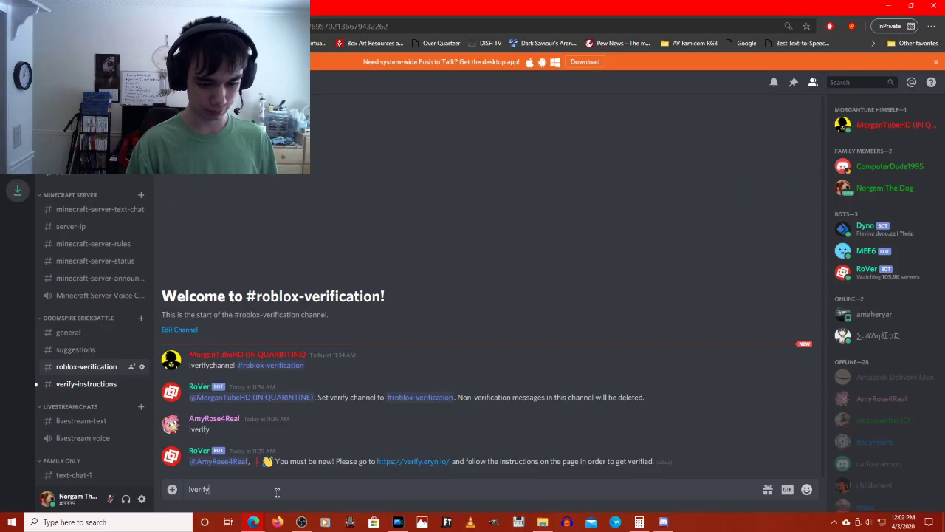
key("Return")
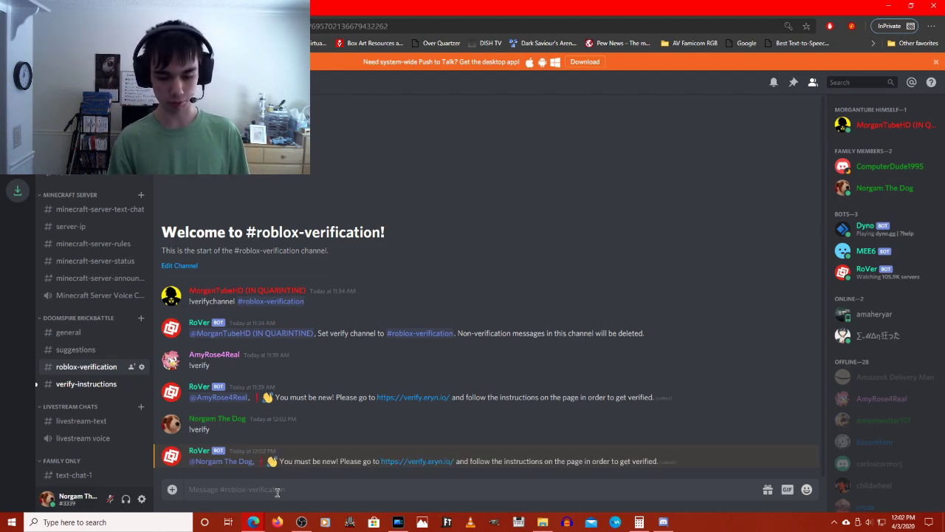
Step: Open RoVer's verify.eryn.io link from its newest reply in a new tab, sign in with Discord and authorize the access
right_click(425, 463)
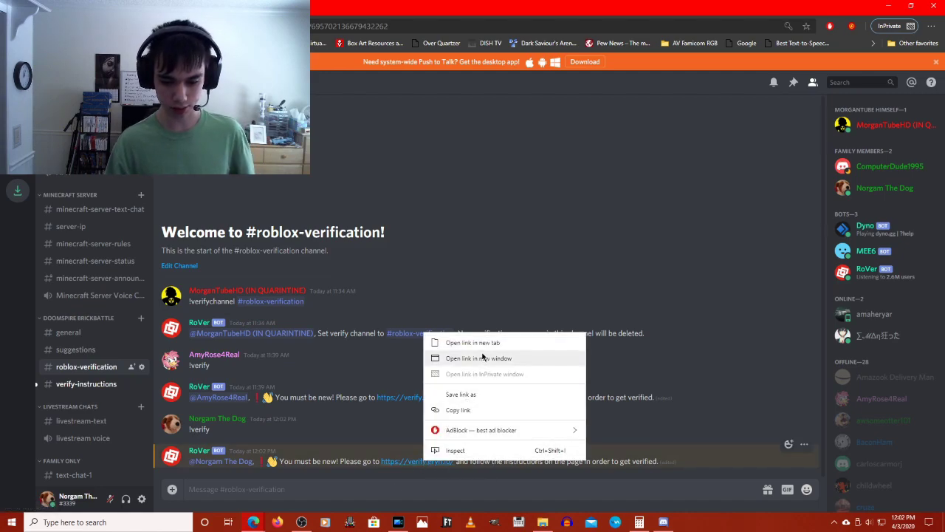
left_click(539, 340)
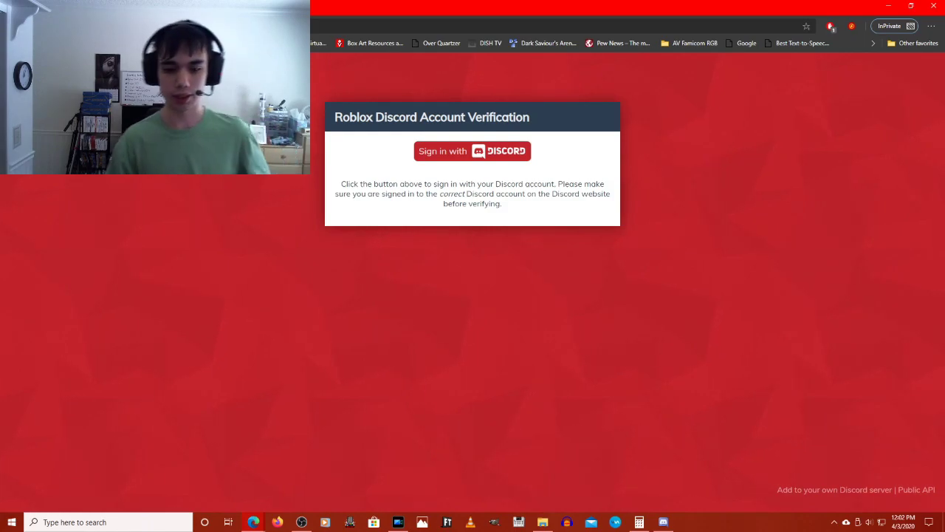
left_click(455, 152)
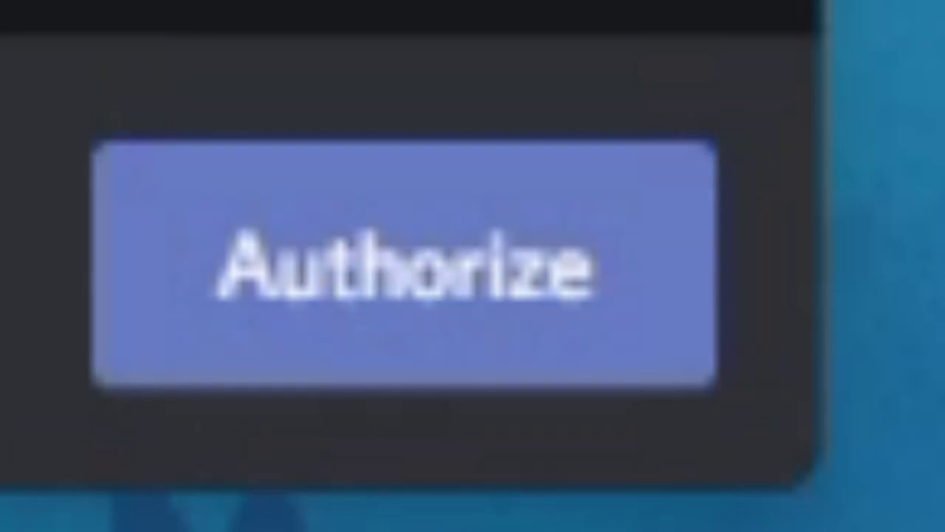
left_click(430, 418)
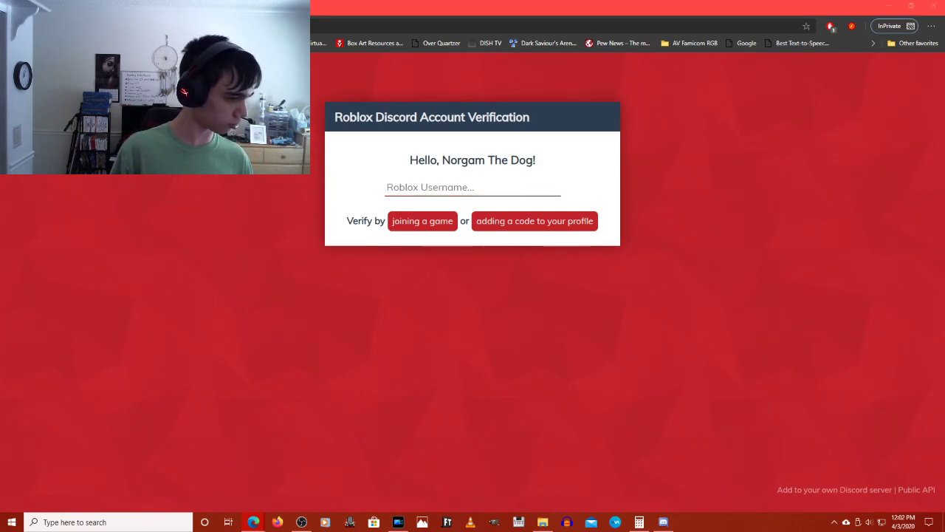
Step: Enter the account's Roblox username and choose to verify by joining a game
left_click(471, 186)
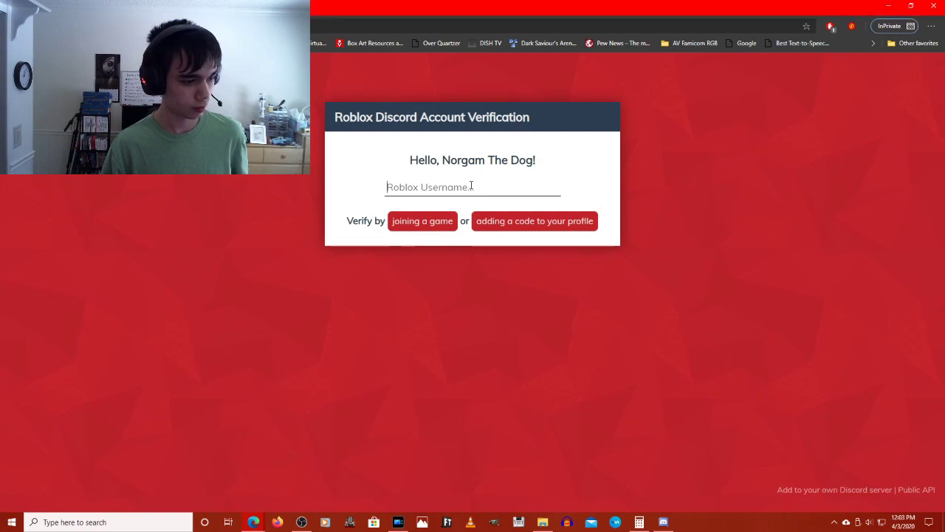
type("Norgamd")
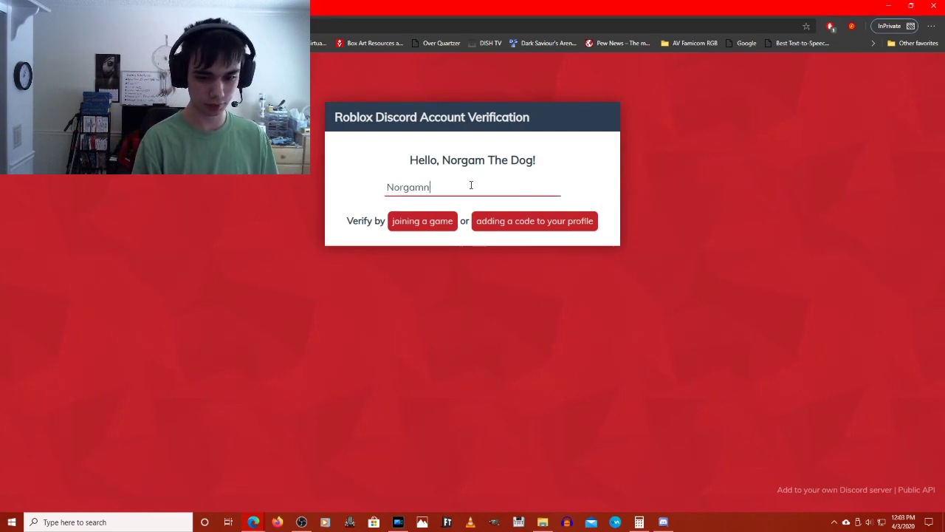
key("BackSpace")
key("BackSpace")
type("mGaming")
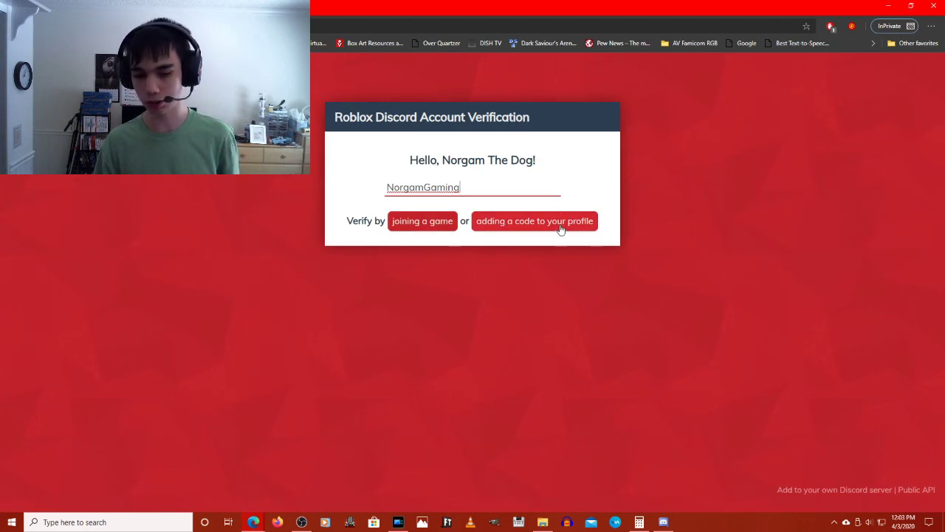
left_click(433, 225)
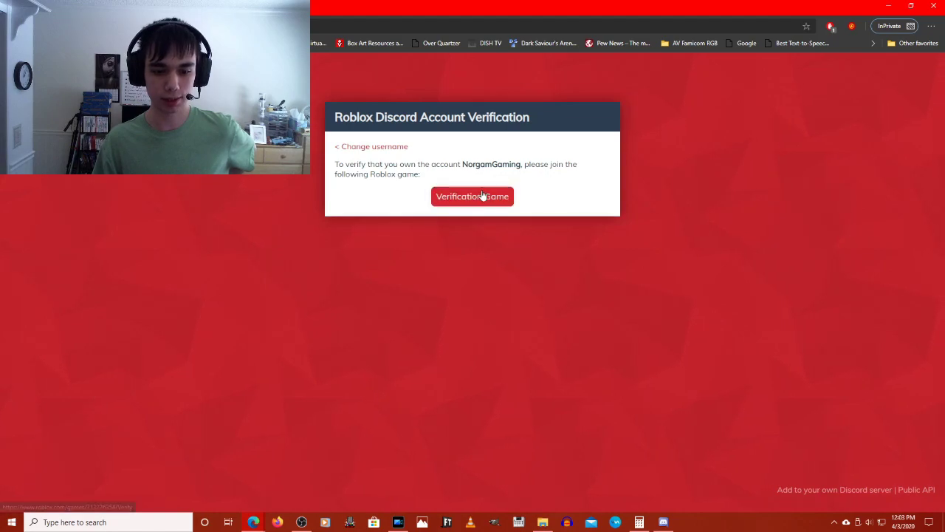
Step: Open the Verification Game page and launch the game in the Roblox application
left_click(473, 196)
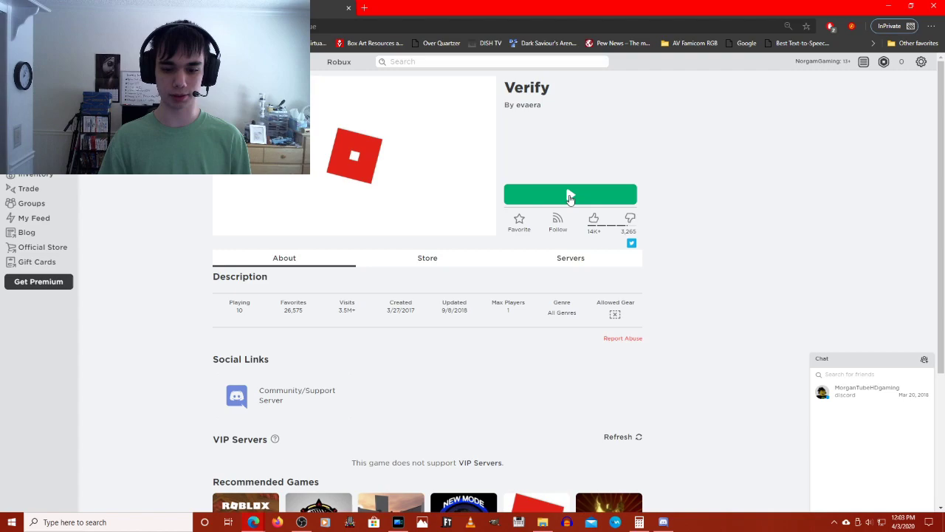
left_click(570, 195)
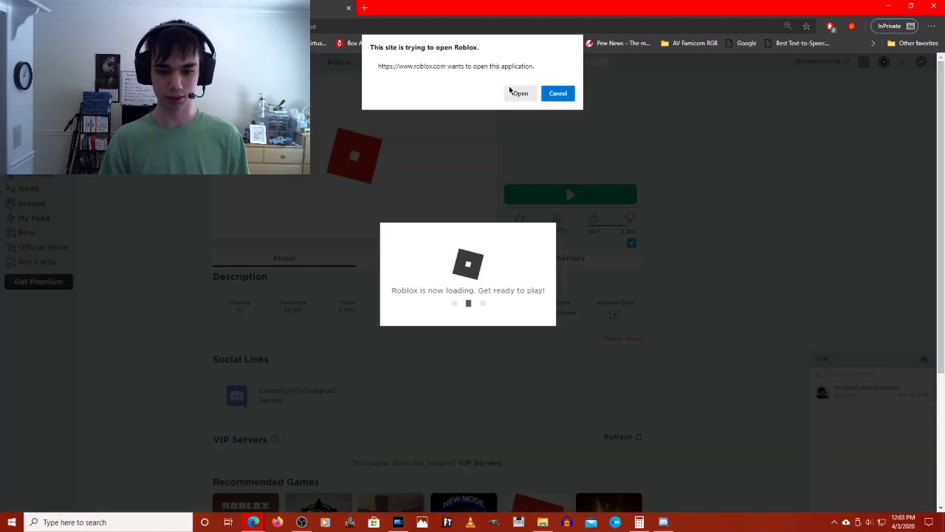
left_click(511, 91)
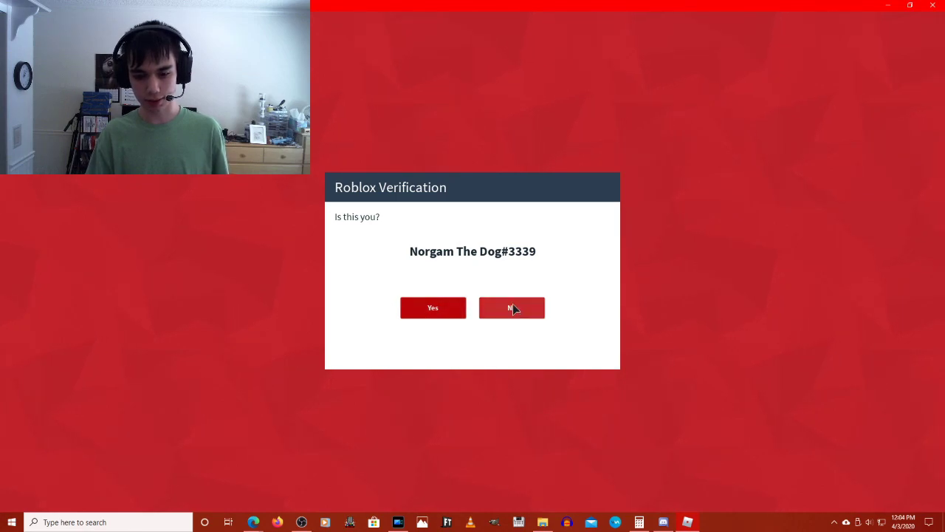
Step: Switch to the Discord desktop app and check the Discord username and tag under My Account in the user settings
left_click(663, 521)
left_click_drag(944, 148, 558, 47)
left_click(640, 44)
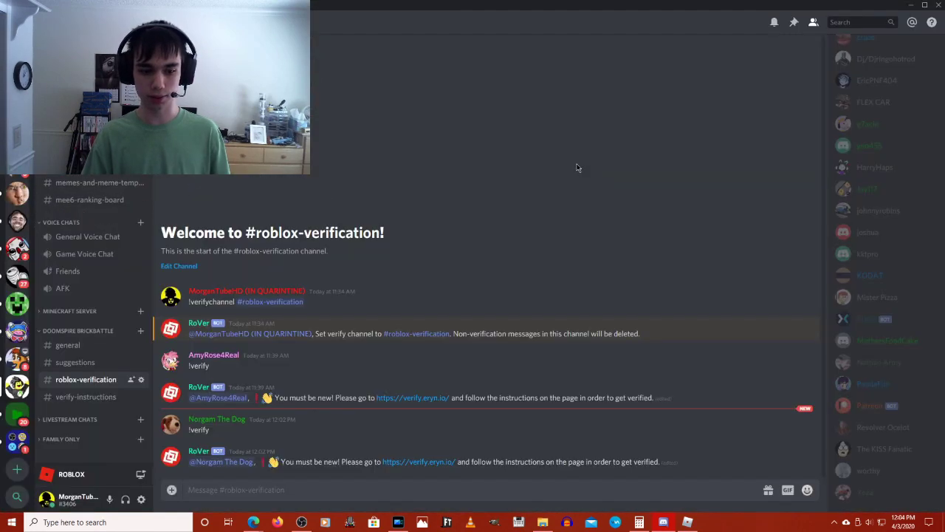
left_click(46, 500)
left_click(45, 500)
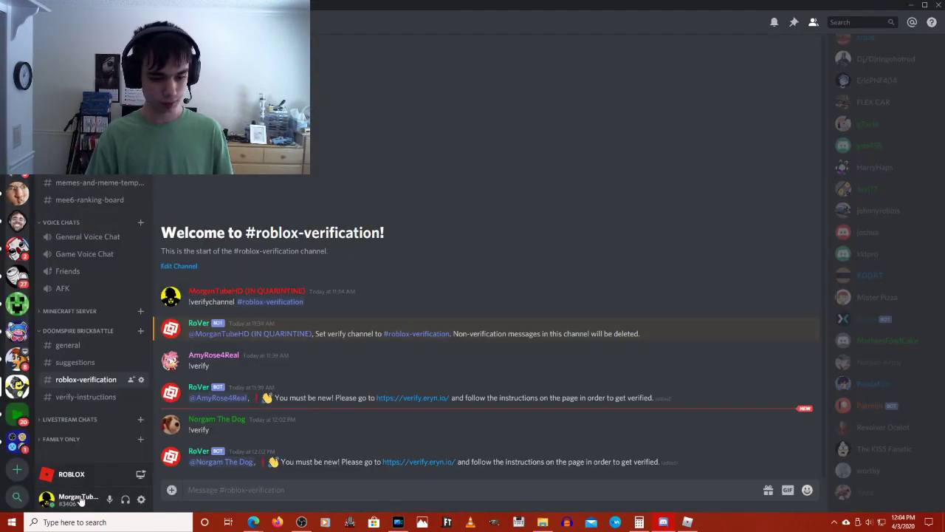
left_click(80, 498)
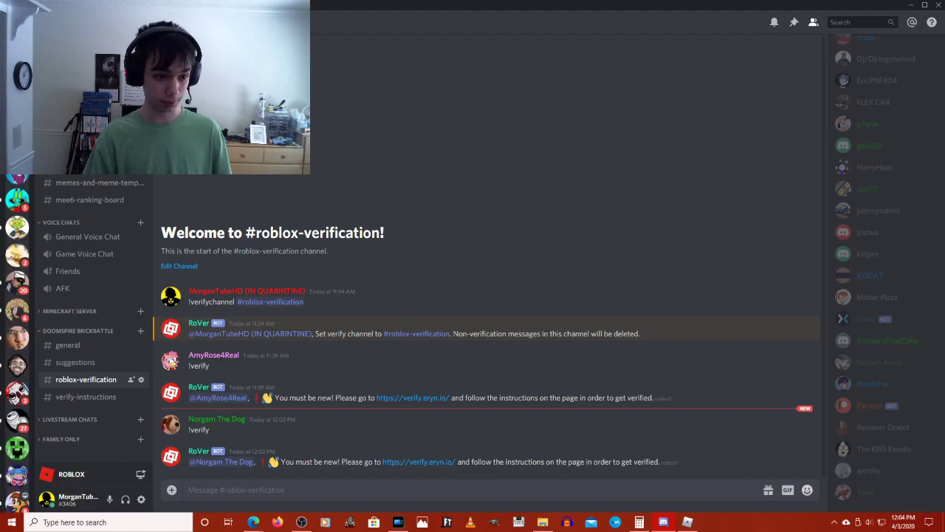
left_click(18, 23)
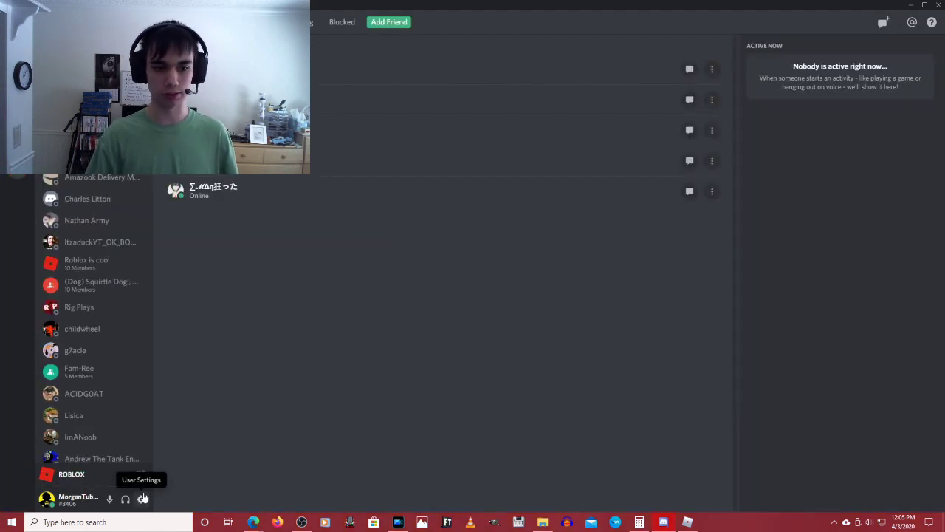
left_click(142, 499)
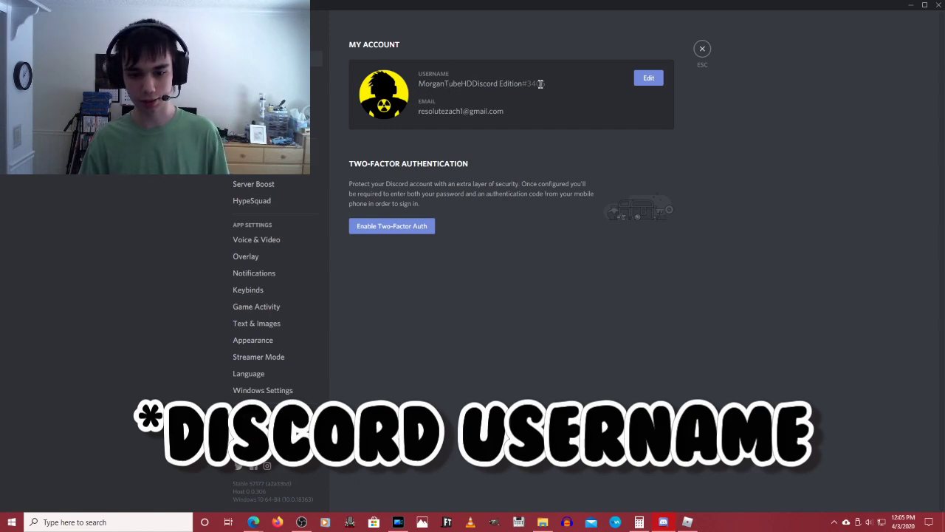
left_click(703, 48)
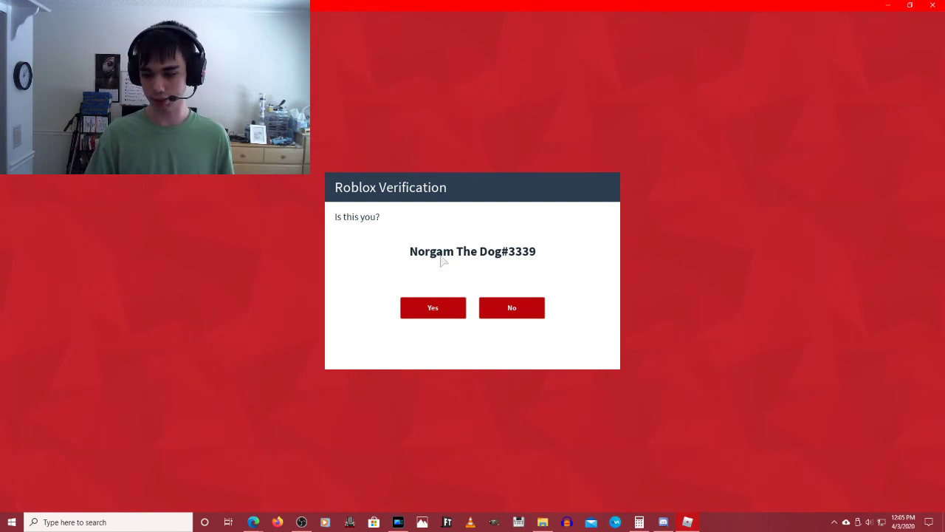
Step: Confirm the displayed Discord account as yours in the Roblox verification game, and close the game and the verification web page
left_click(444, 316)
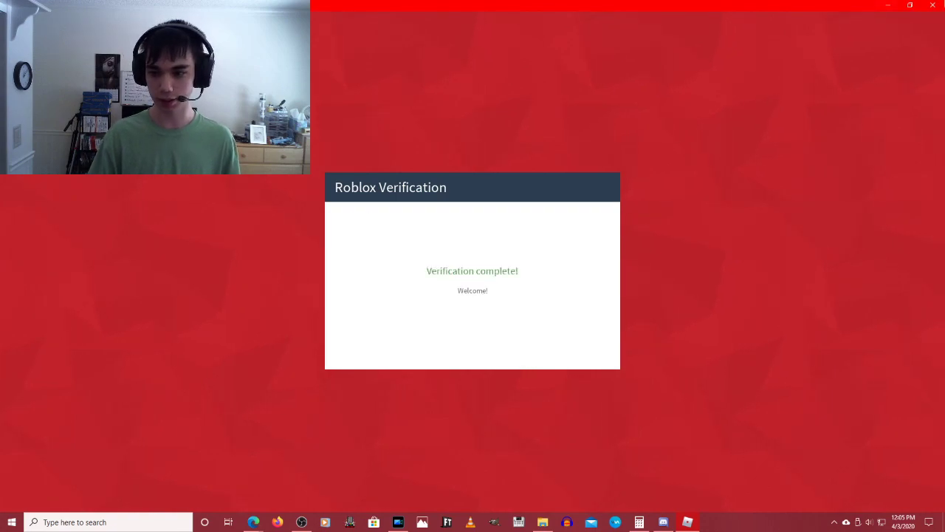
left_click(938, 5)
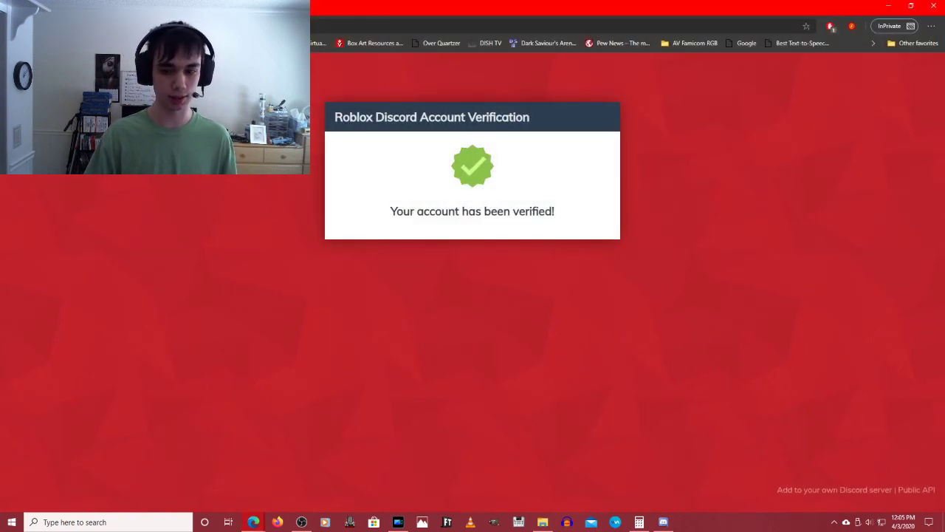
key("ctrl+w")
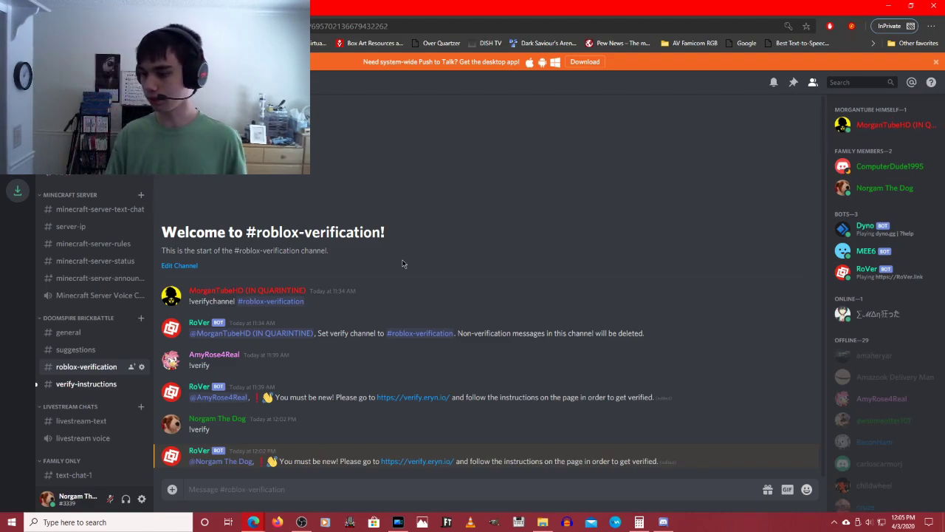
Step: Check the roles in the newly verified member's profile in the server's member list
left_click(851, 188)
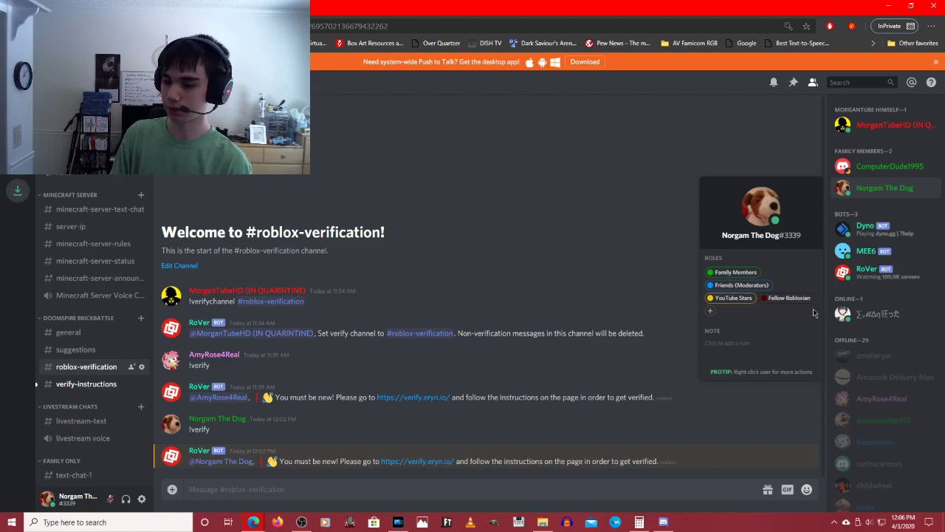
left_click(826, 236)
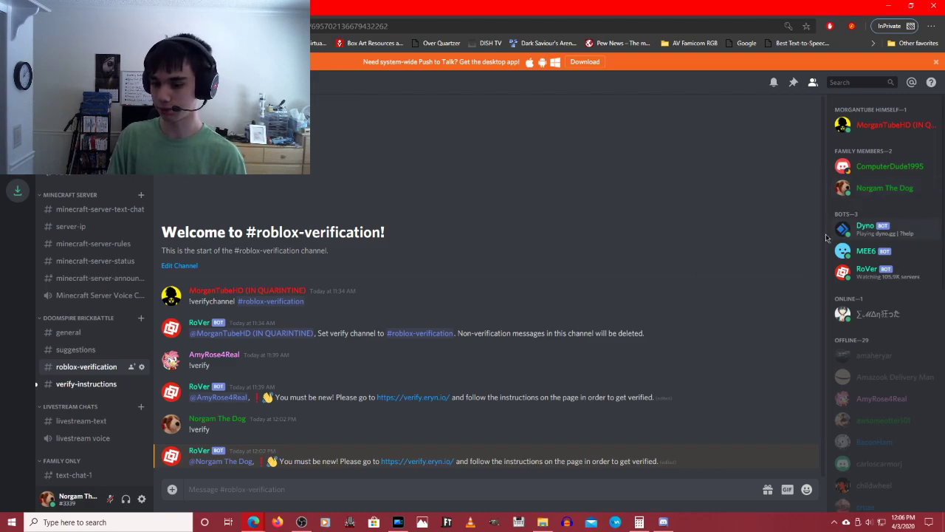